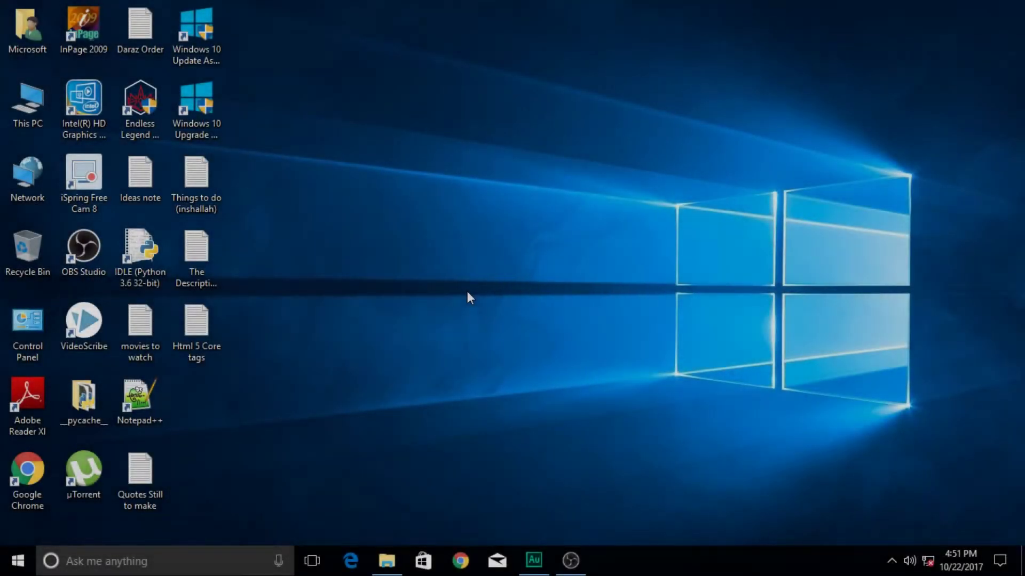
- Bring the Adobe Audition CC 2017 window to the front from the taskbar
left_click(534, 561)
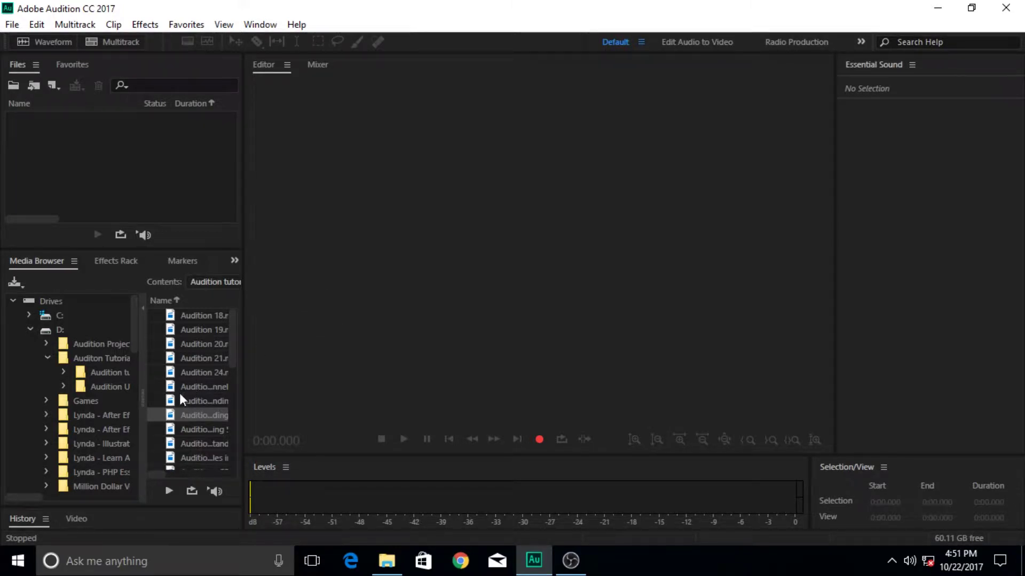
- Drag Audition 26 Understanding Frequency.mp4 from the Media Browser into the Editor to open its waveform
left_click(171, 405)
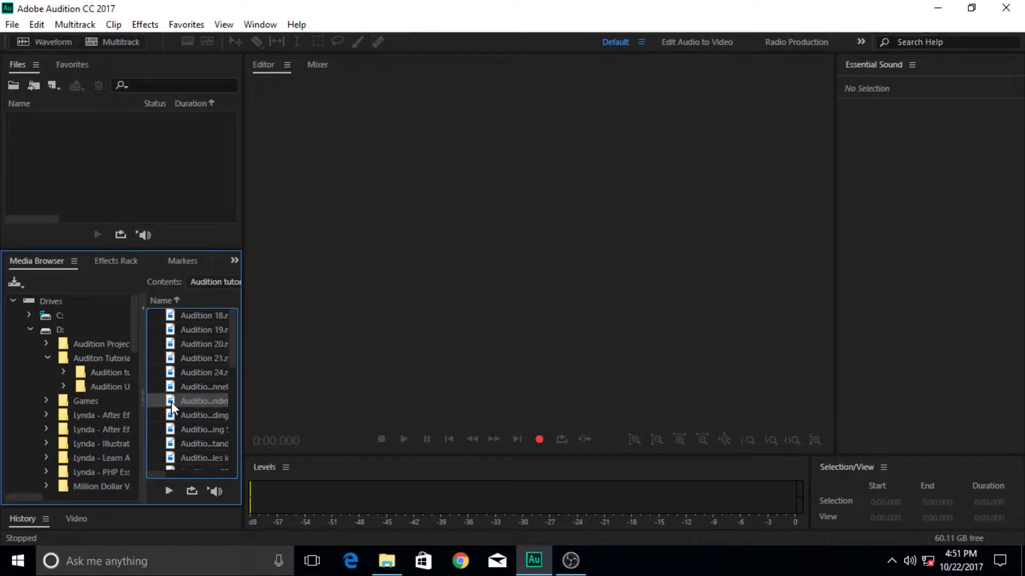
left_click_drag(171, 409, 485, 274)
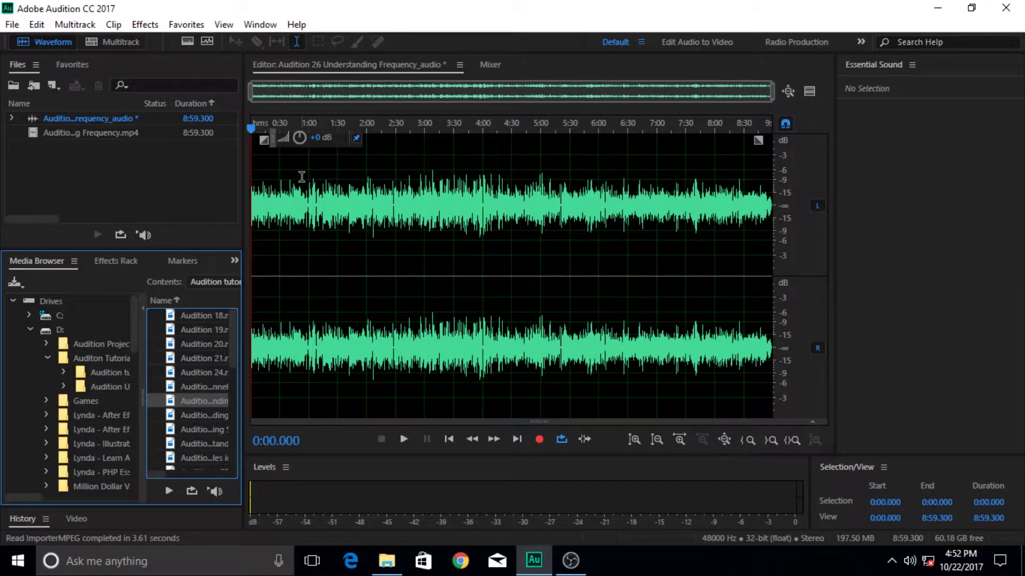
- Open Effects > Time and Pitch > Pitch Shifter, leaving the preset at Custom
left_click(144, 24)
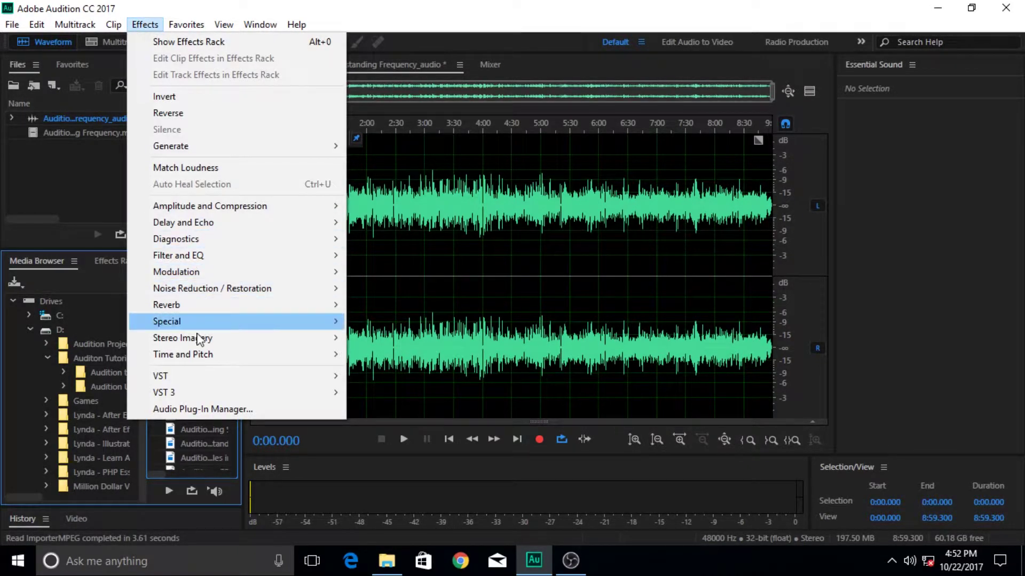
mouse_move(182, 358)
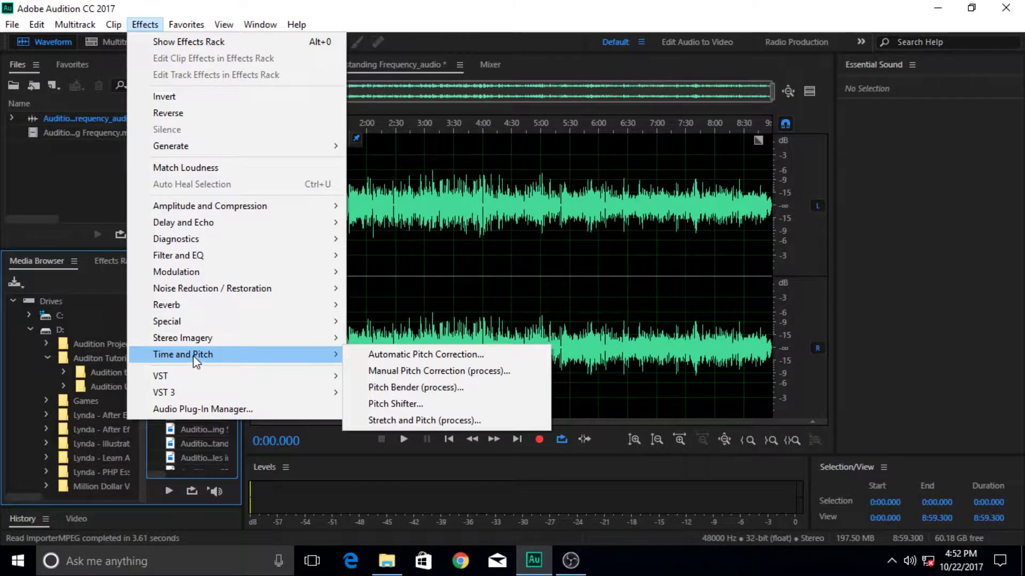
left_click(404, 411)
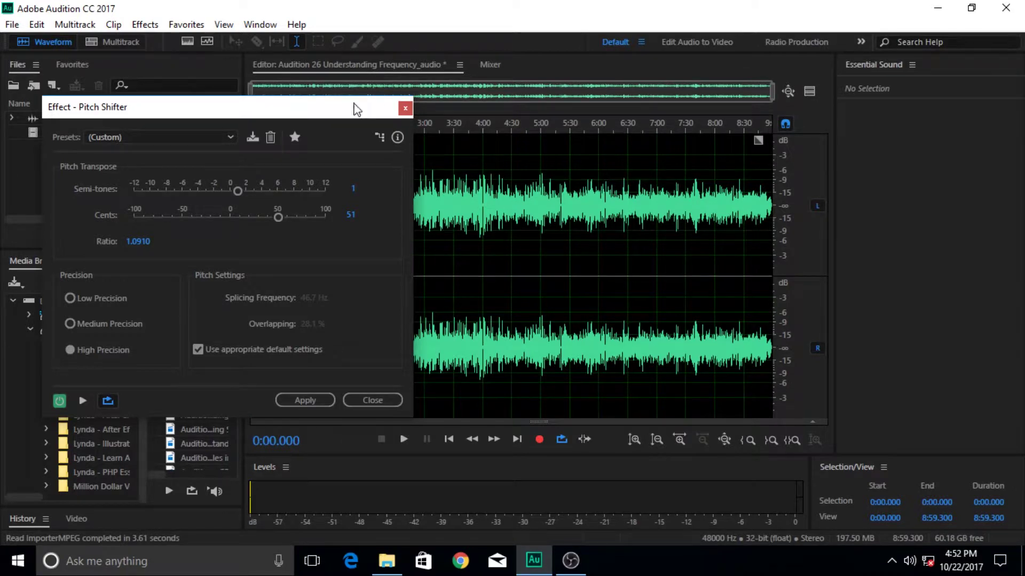
left_click(229, 137)
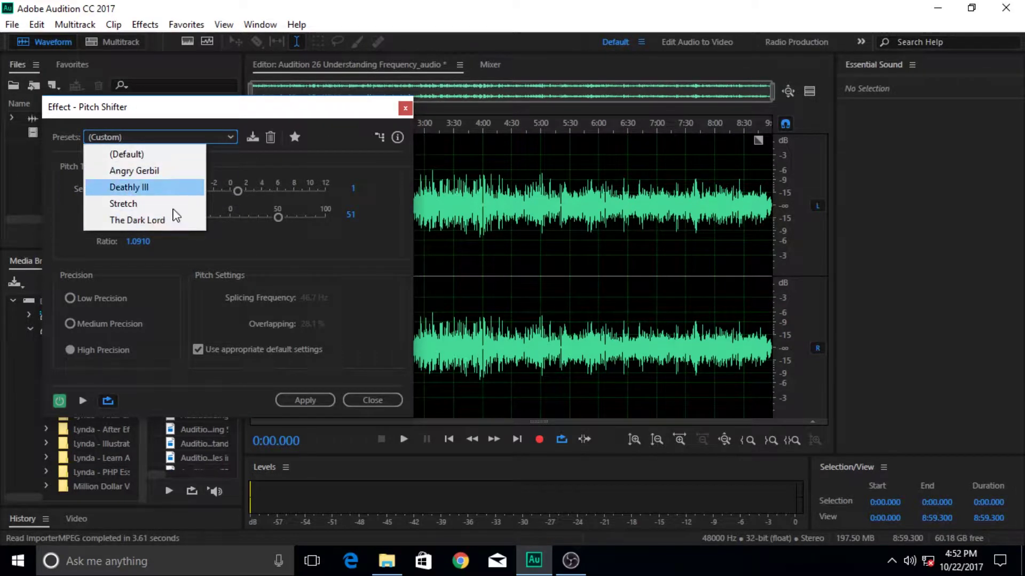
left_click(235, 135)
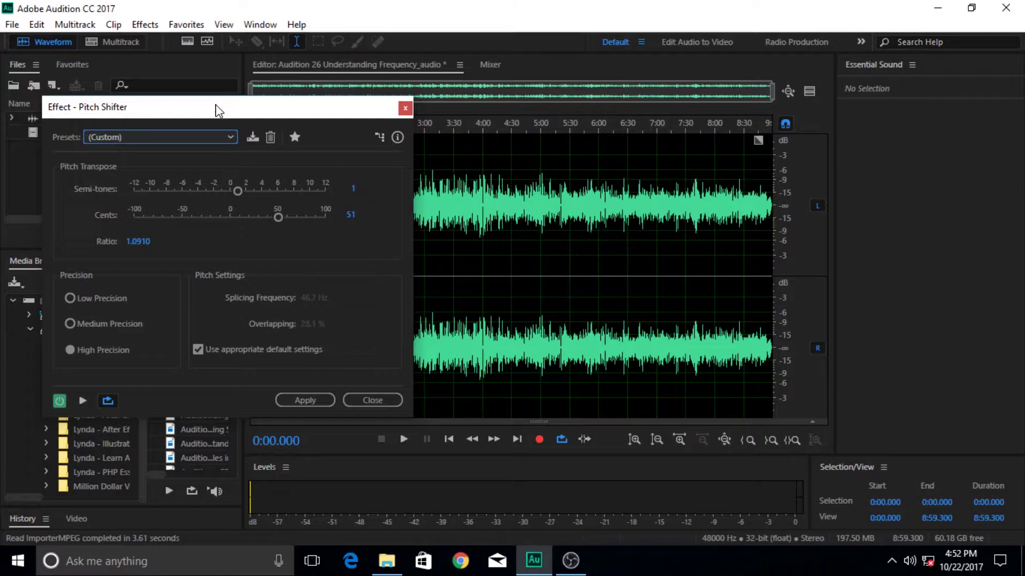
- Move the Effect - Pitch Shifter dialog up and to the right
left_click_drag(214, 112, 259, 89)
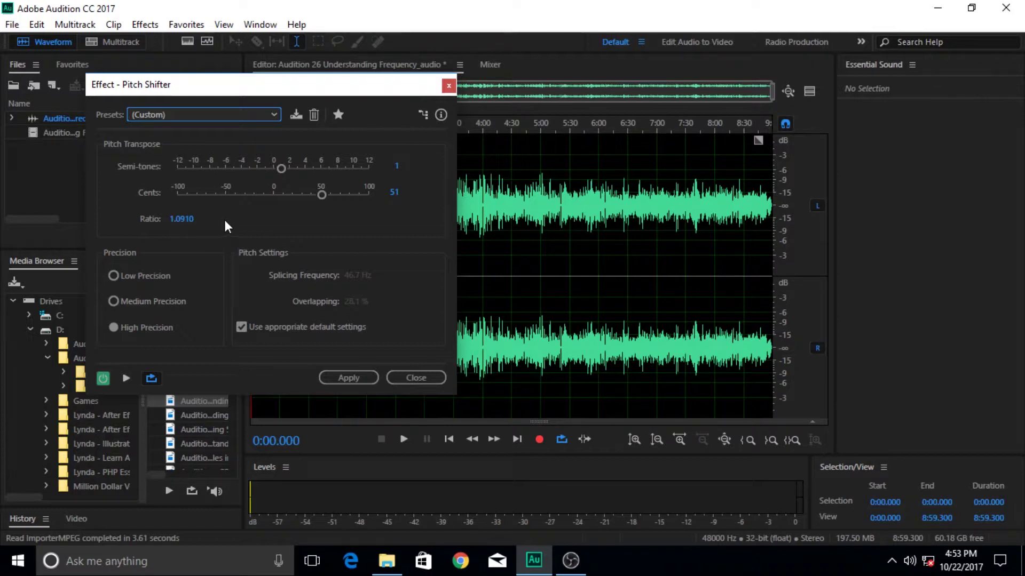
- Bring the Semi-tones and Cents sliders back to 0 so the ratio reads 1.0001
left_click_drag(280, 172, 285, 172)
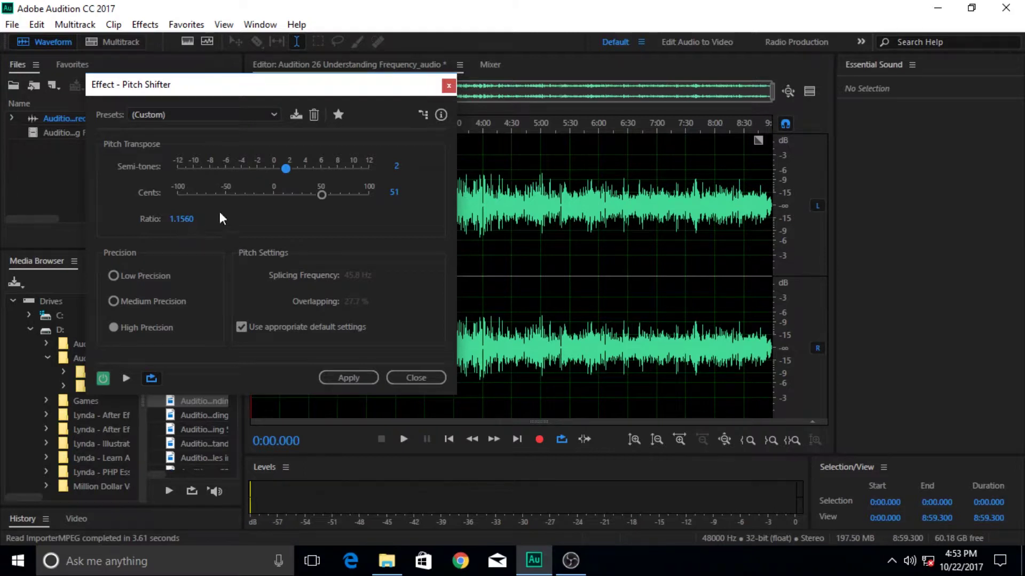
left_click_drag(286, 172, 276, 172)
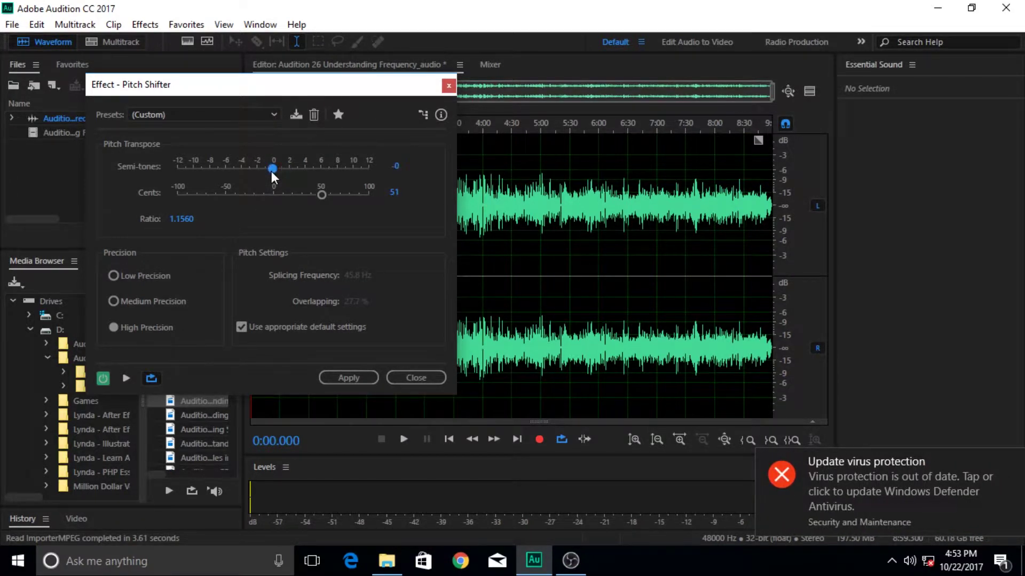
left_click(321, 194)
left_click_drag(322, 193, 275, 197)
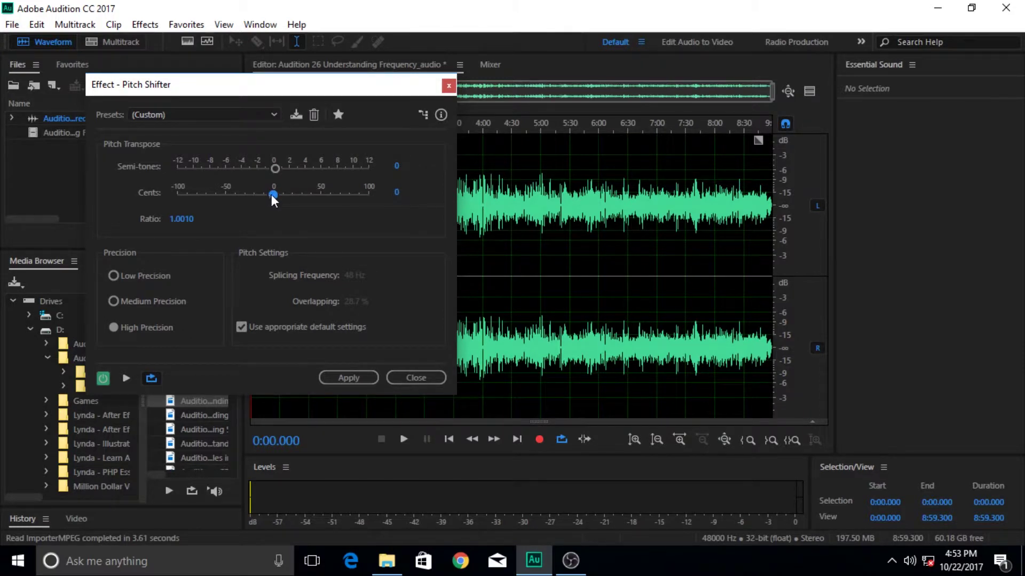
left_click_drag(275, 196, 273, 168)
left_click(540, 420)
key("shift+d")
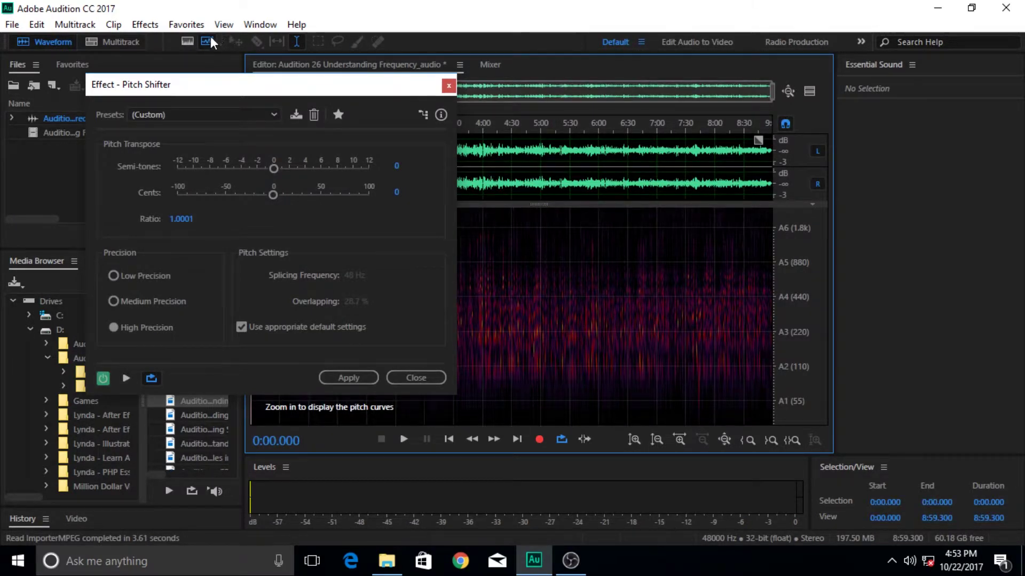
left_click_drag(539, 204, 567, 164)
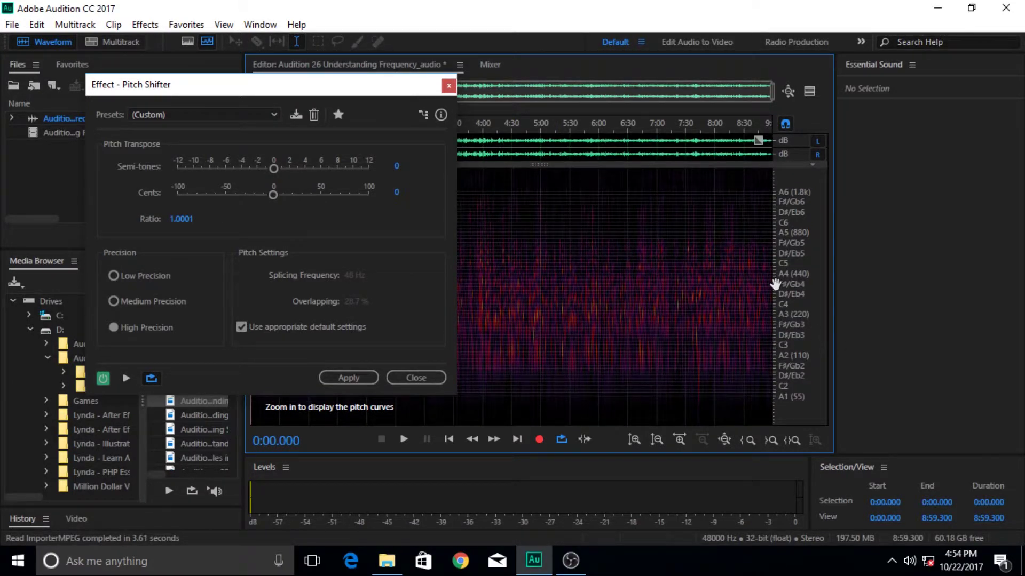
left_click_drag(535, 165, 560, 425)
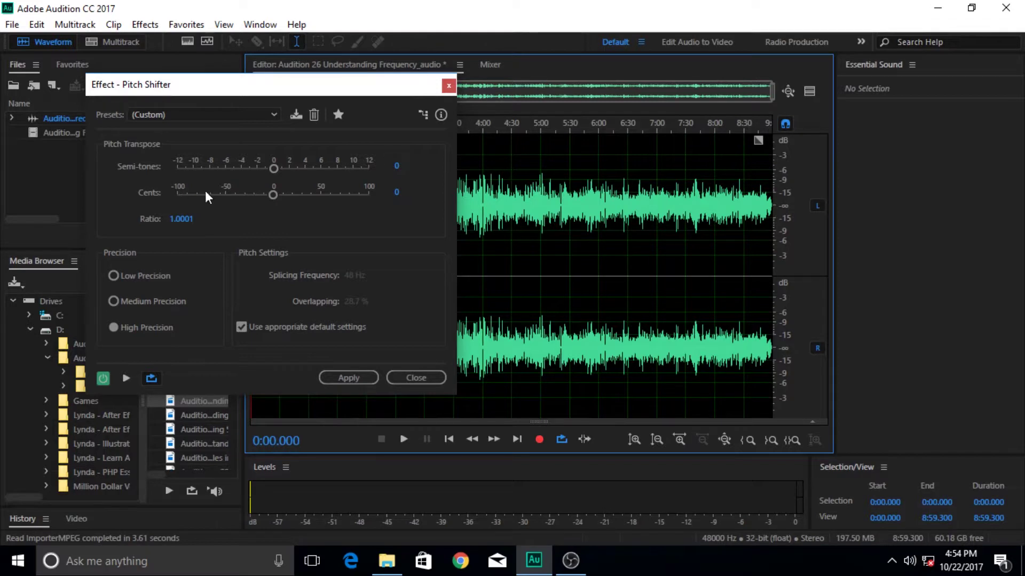
- Set Cents to 49 and Semi-tones to 2, giving a 1.1548 ratio
left_click(270, 199)
left_click_drag(241, 196, 274, 197)
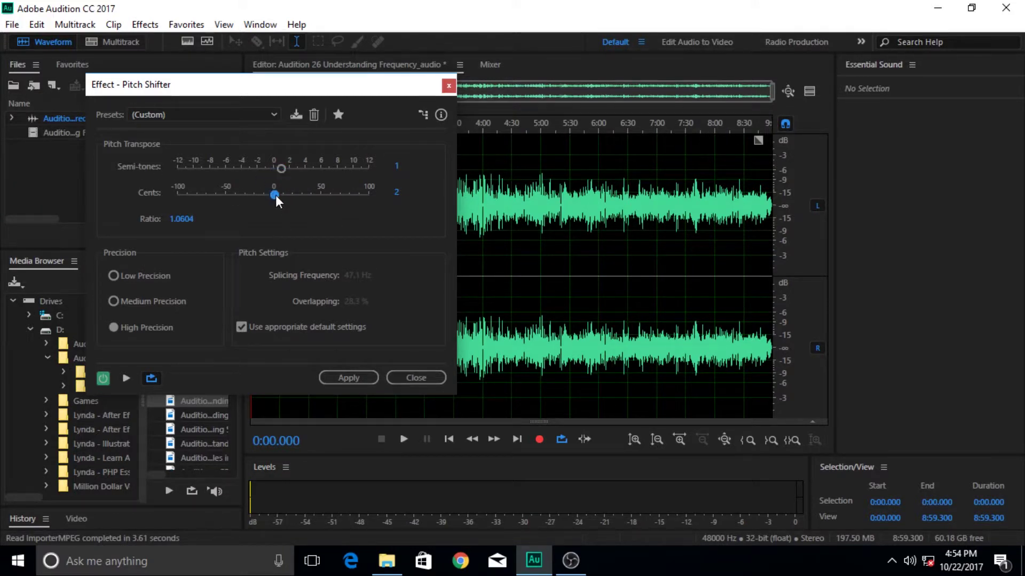
left_click_drag(275, 194, 330, 200)
left_click_drag(309, 195, 350, 194)
left_click_drag(283, 165, 289, 166)
- Preview at Low Precision, then lower Semi-tones to 1 and preview again
left_click(112, 277)
left_click(124, 378)
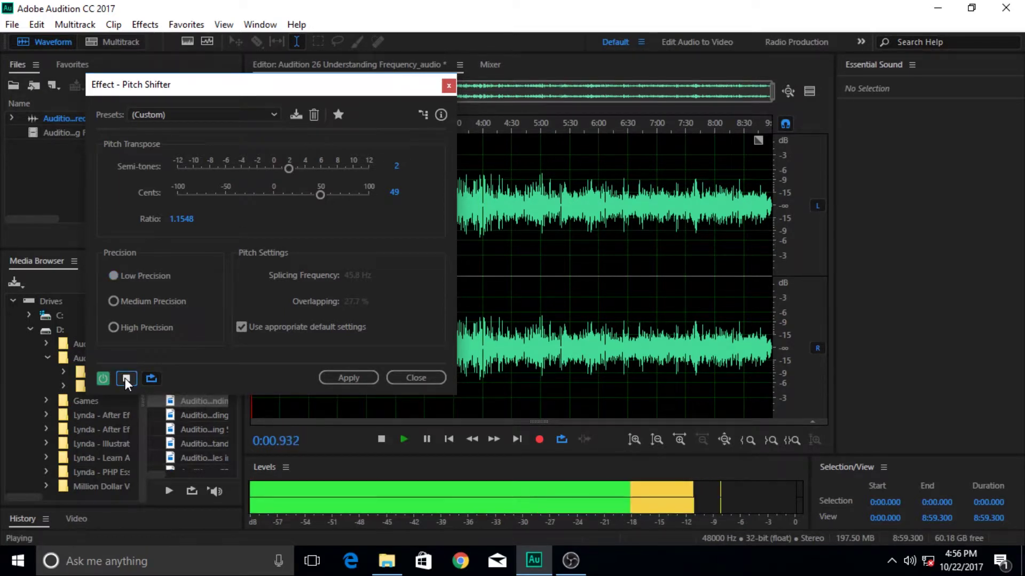
left_click(125, 378)
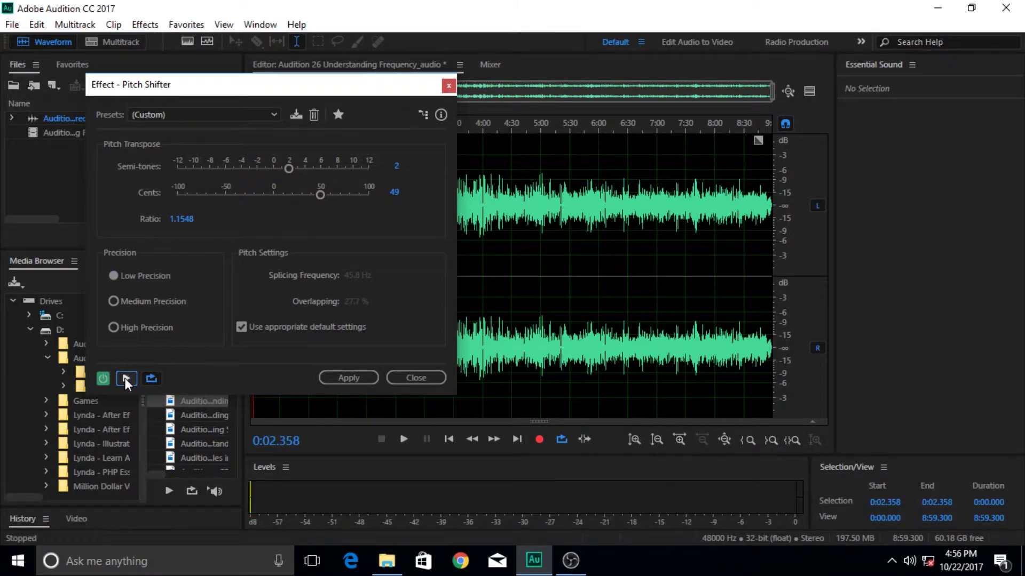
left_click_drag(286, 170, 278, 171)
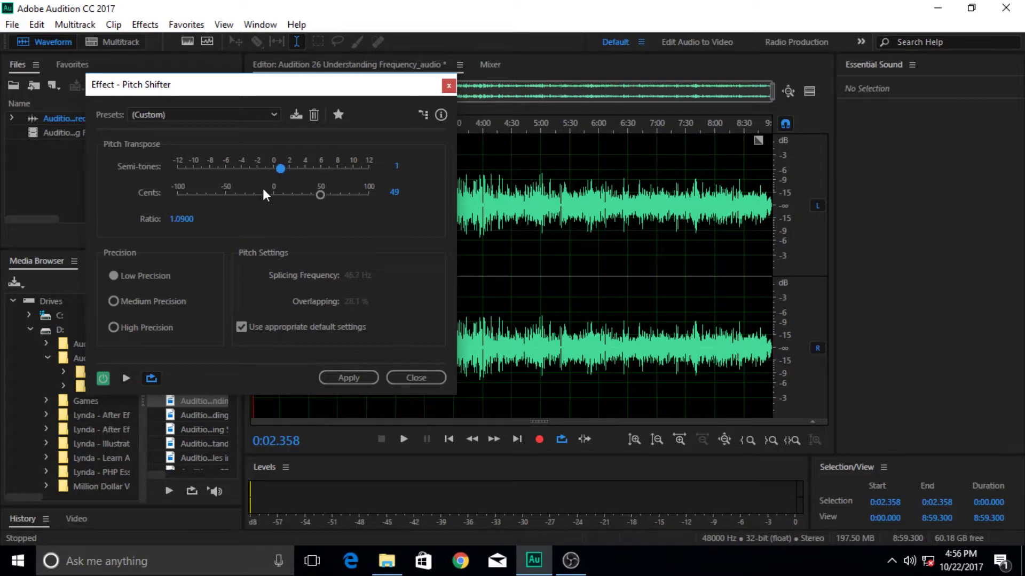
left_click(127, 378)
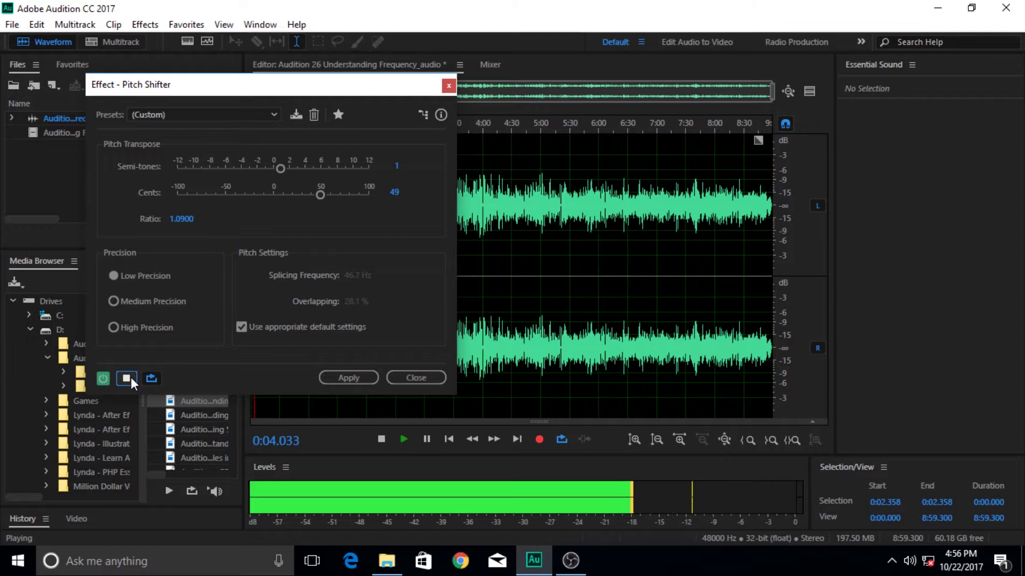
left_click(126, 378)
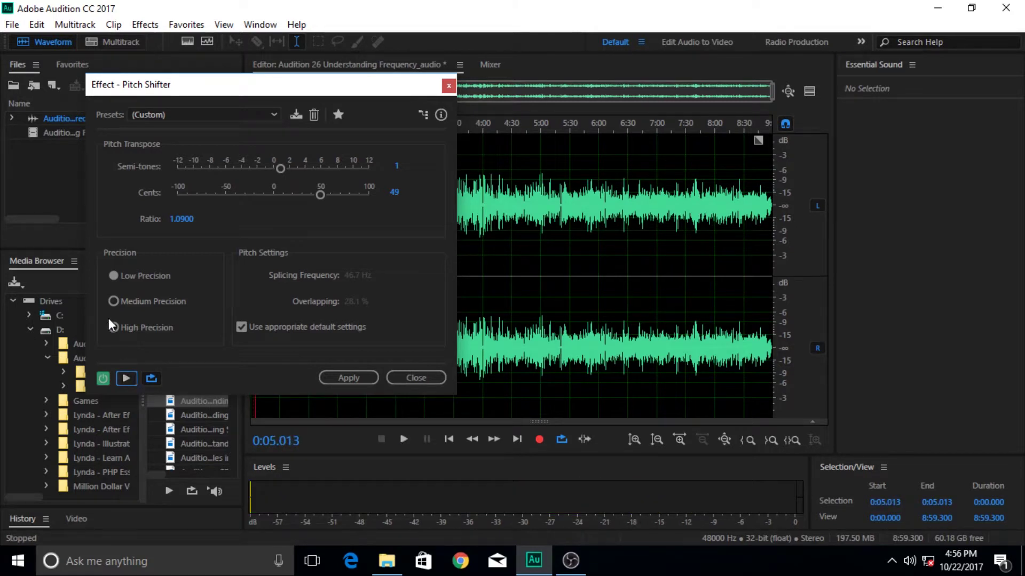
- Switch back to High Precision and preview the 1 semitone, 49 cent result
left_click(112, 326)
left_click(127, 378)
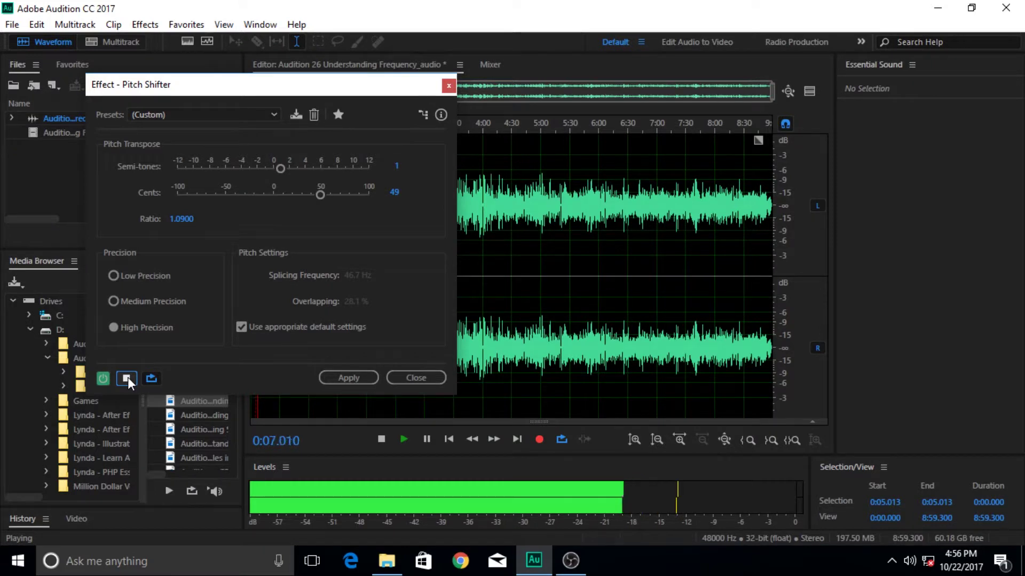
left_click(127, 377)
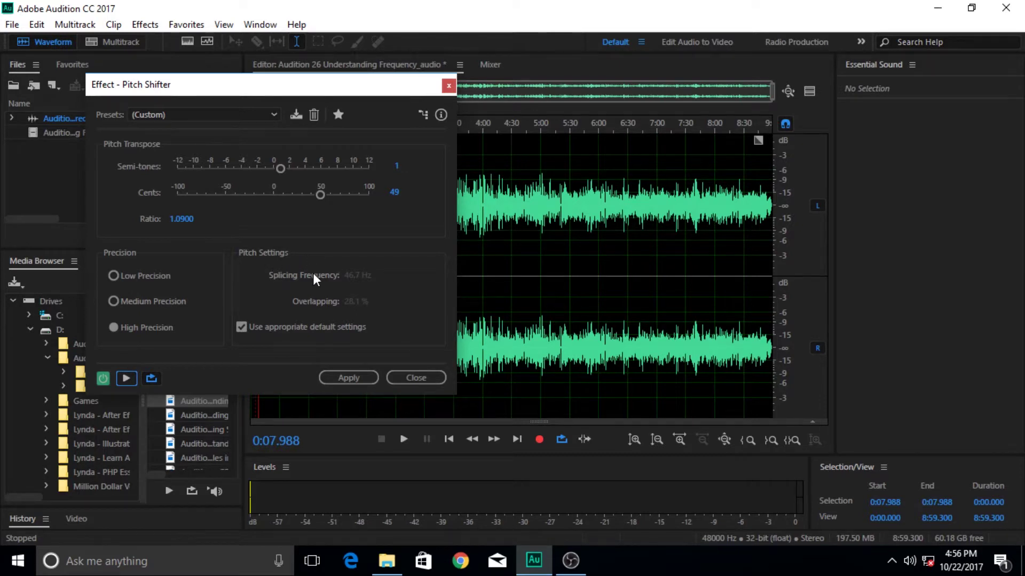
- Uncheck 'Use appropriate default settings' to unlock Splicing Frequency and Overlapping
left_click(241, 327)
- Enter 10 as the Overlapping percentage
left_click(352, 302)
type("10")
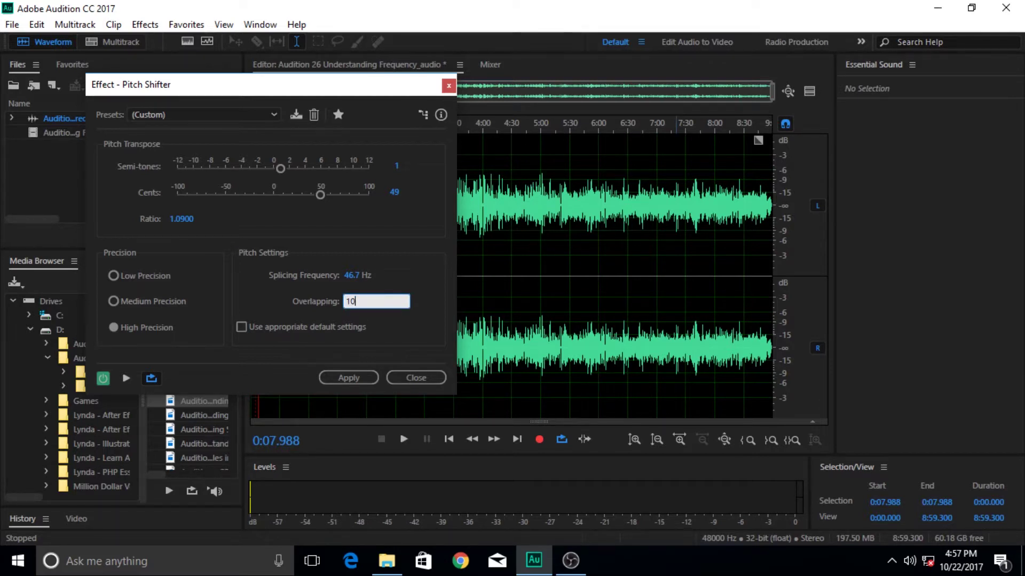
key("Return")
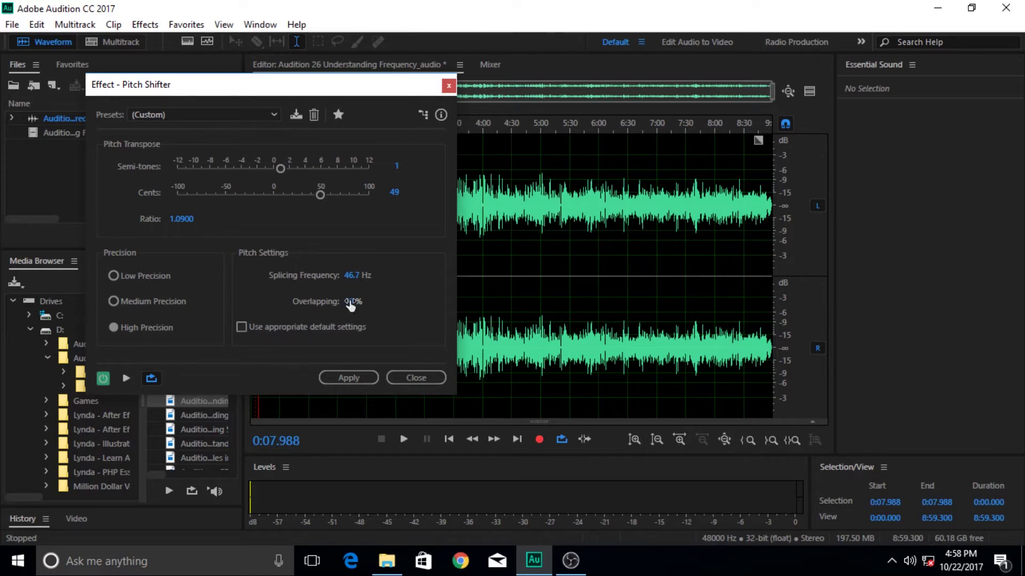
- Preview the 10% overlap result, then re-enable default settings to restore 28.1% Overlapping
left_click(126, 379)
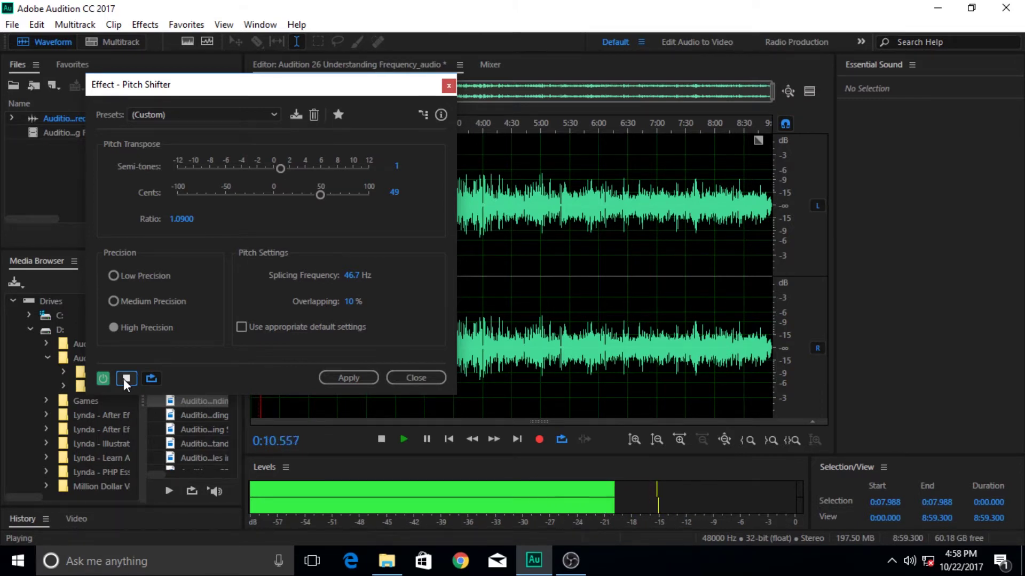
left_click(241, 327)
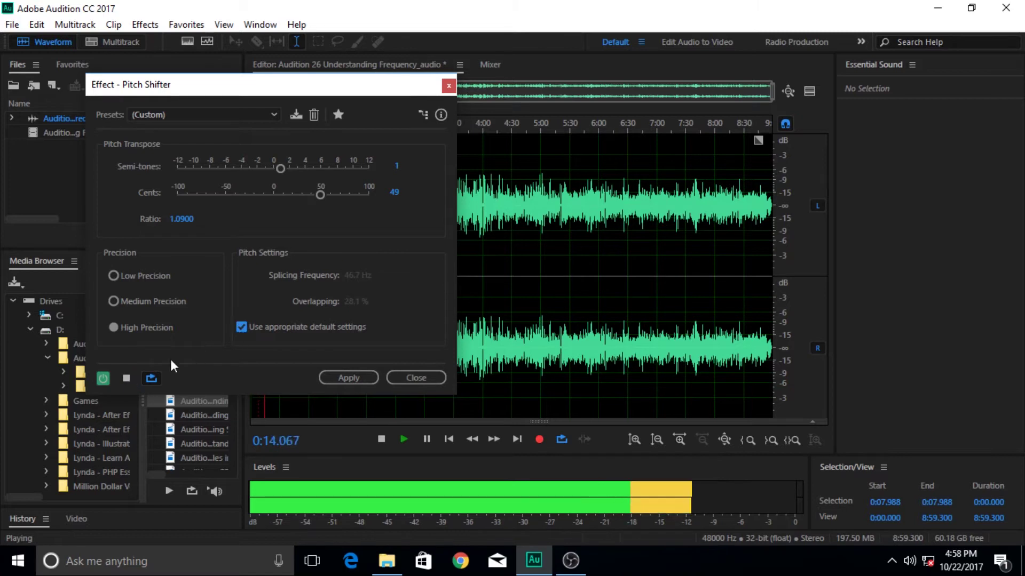
left_click(127, 377)
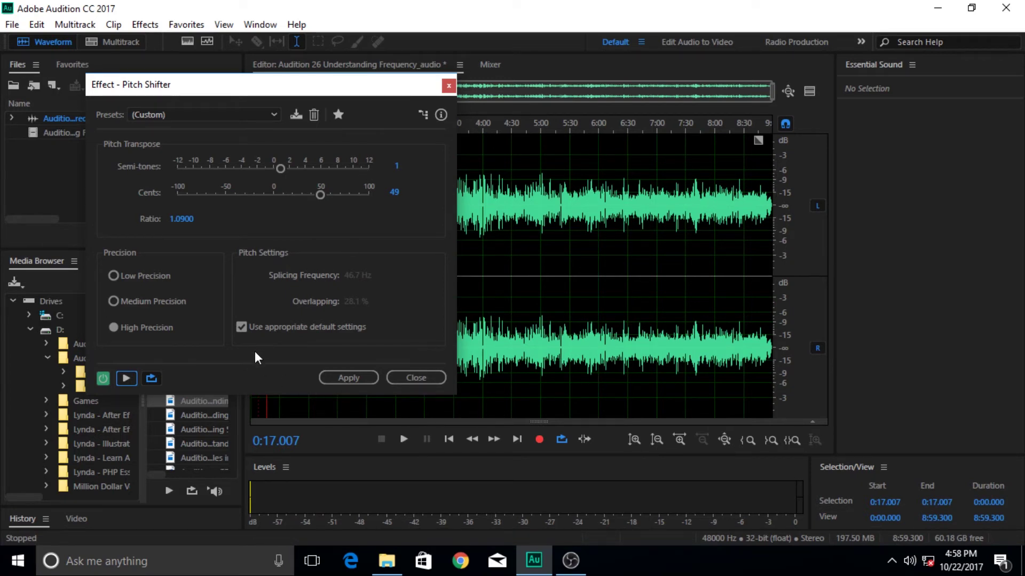
- Turn the Pitch Shifter's 'Use appropriate default settings' option off, then back on
left_click(243, 326)
left_click(243, 327)
- Close the Pitch Shifter, minimize Audition, and bring up the desktop menu to refresh
left_click(402, 381)
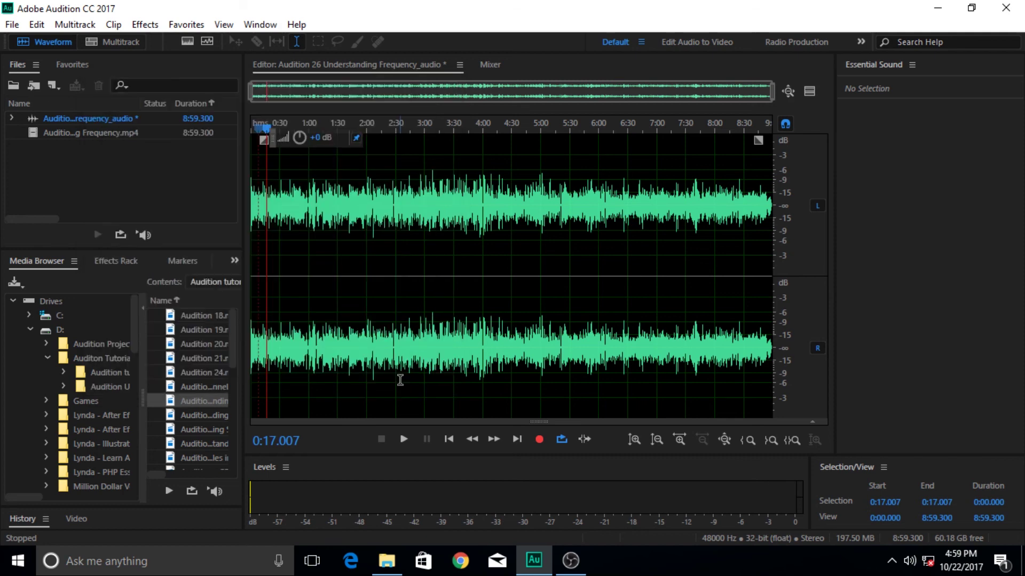
left_click(548, 571)
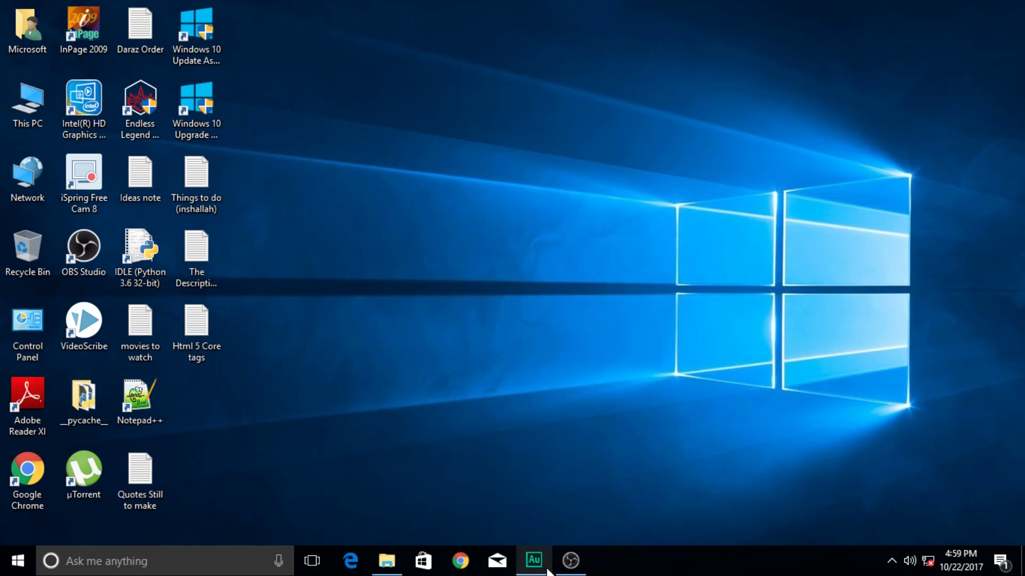
right_click(408, 175)
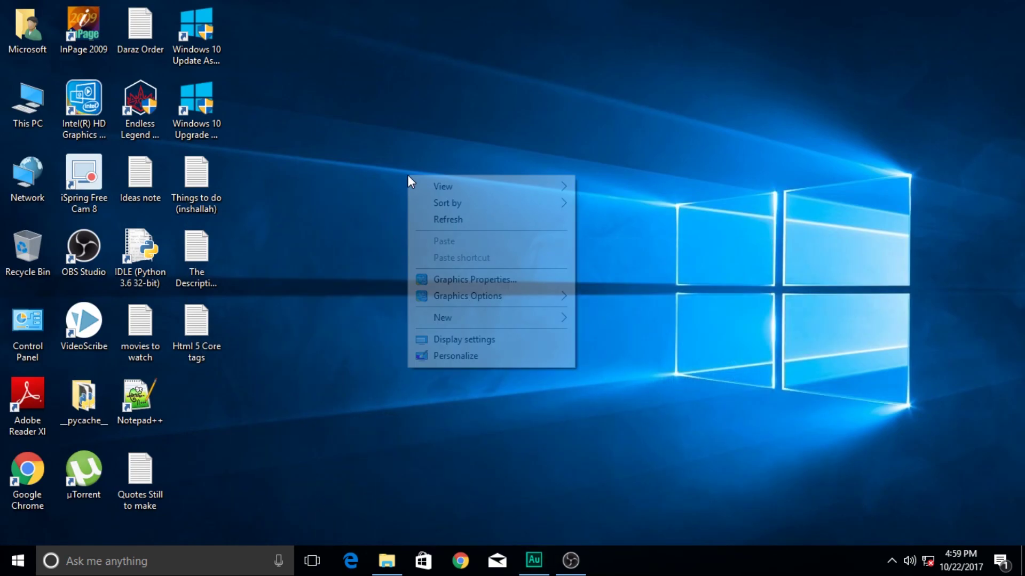